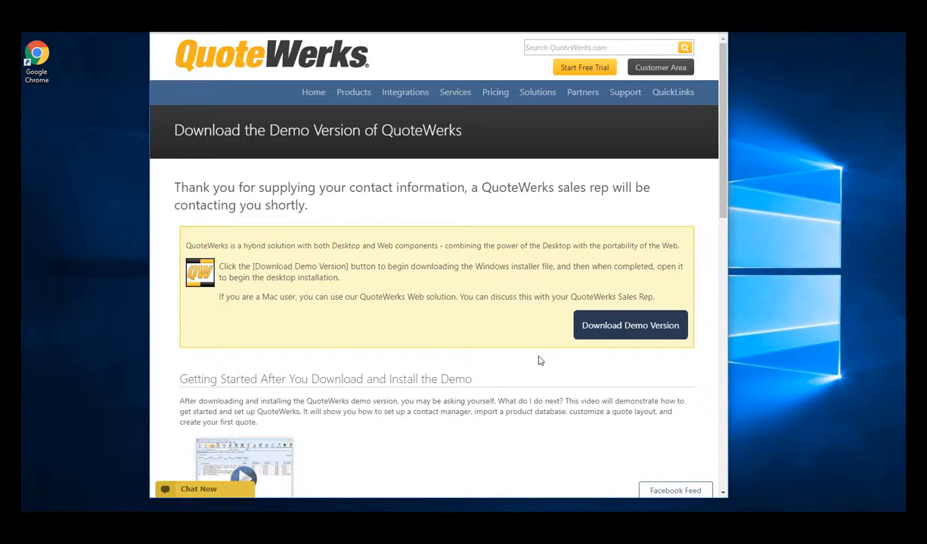
Download the QuoteWerks demo installer, run qw5setup.exe and allow it to make changes to the PC
{"action": "left_click", "coordinate": [630, 326]}
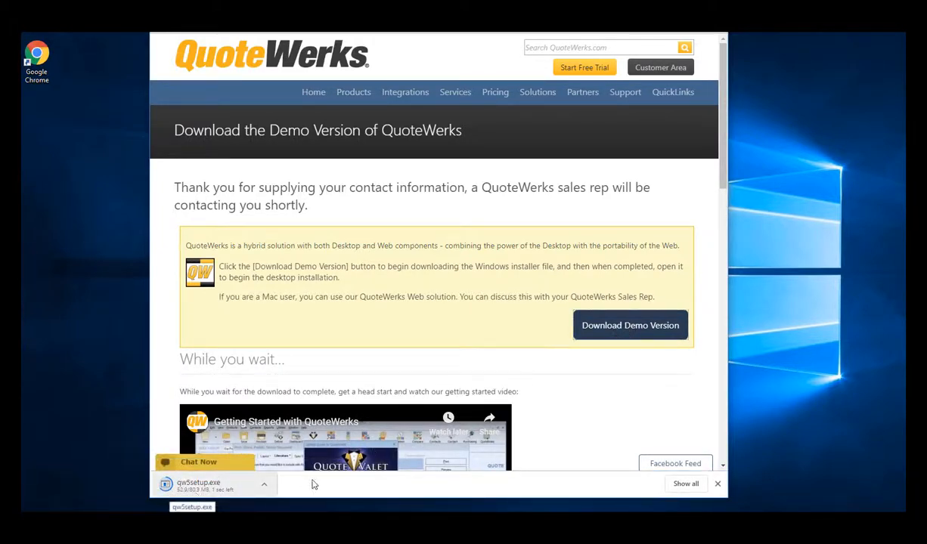
{"action": "scroll", "coordinate": [550, 346], "scroll_direction": "down", "scroll_amount": 1}
{"action": "scroll", "coordinate": [549, 346], "scroll_direction": "down", "scroll_amount": 3}
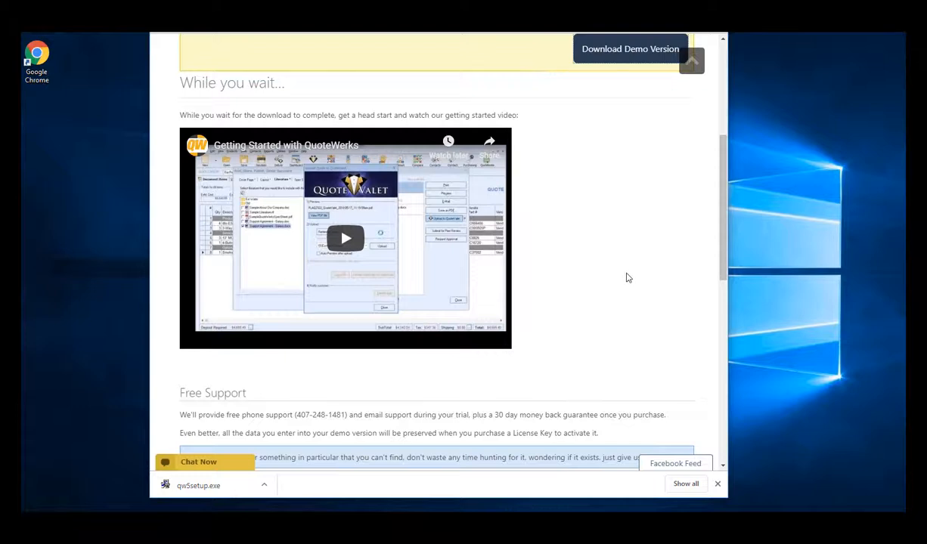
{"action": "scroll", "coordinate": [627, 276], "scroll_direction": "up", "scroll_amount": 4}
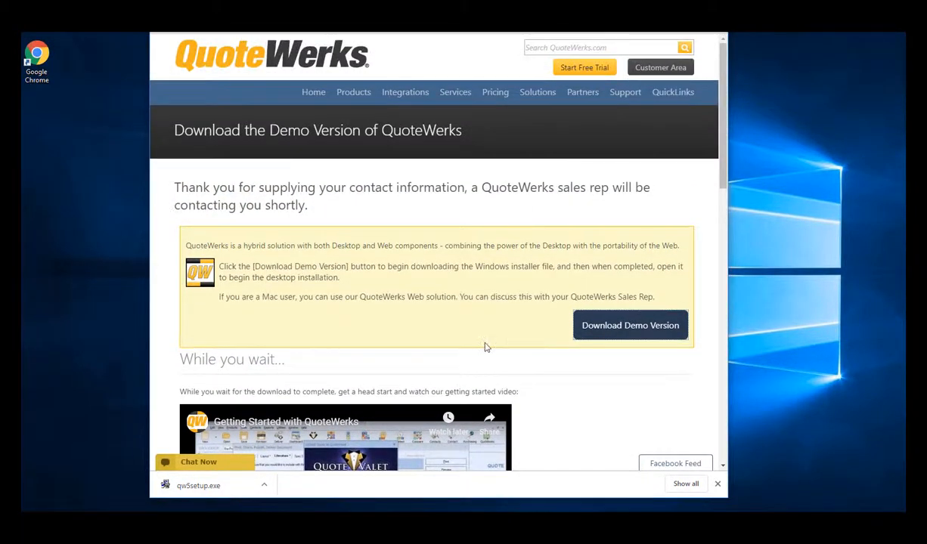
{"action": "left_click", "coordinate": [215, 489]}
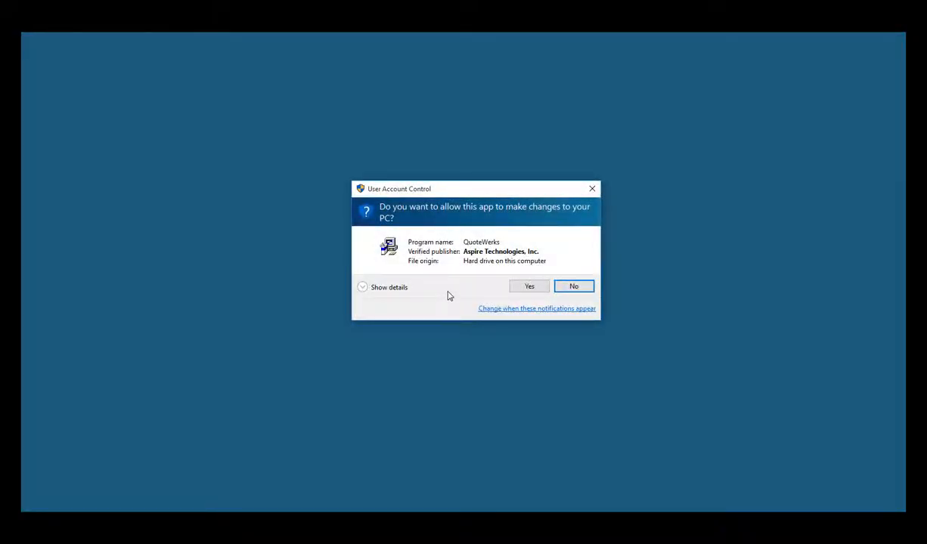
{"action": "left_click", "coordinate": [542, 292]}
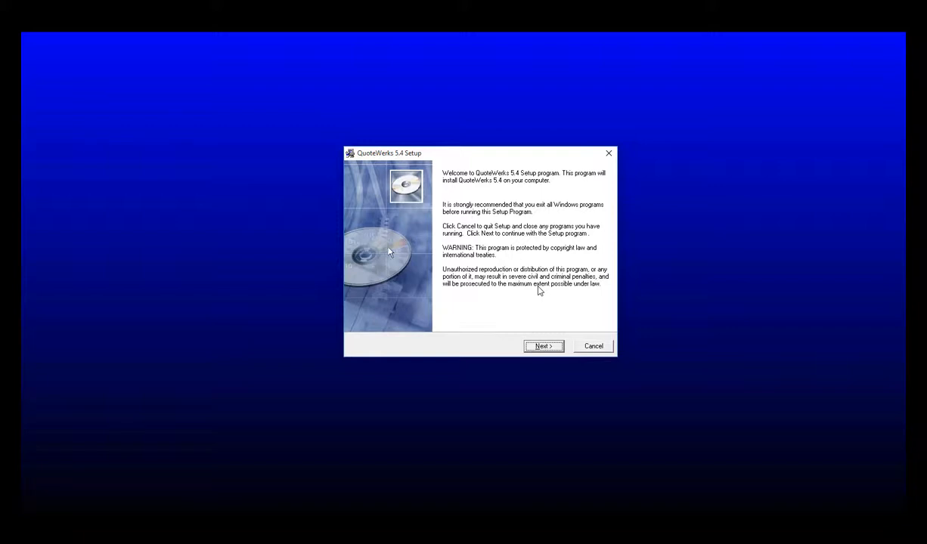
Start the QuoteWerks 5.4 setup and accept the license agreement
{"action": "left_click", "coordinate": [544, 347]}
{"action": "left_click", "coordinate": [543, 347]}
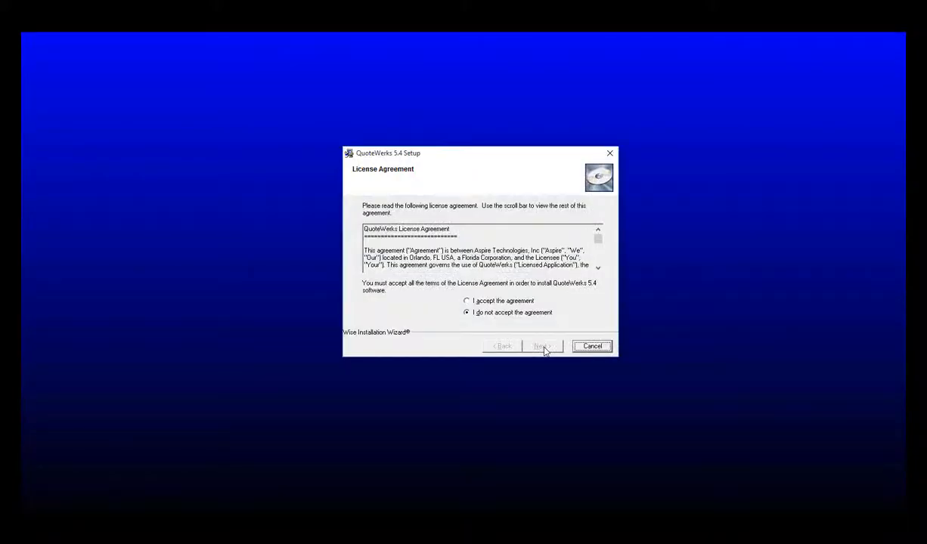
{"action": "left_click", "coordinate": [517, 303]}
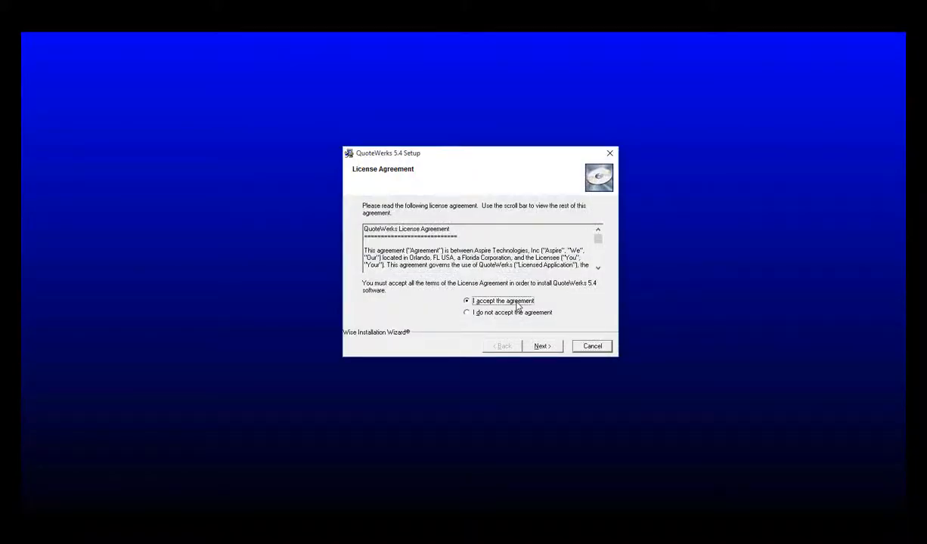
{"action": "left_click", "coordinate": [556, 348]}
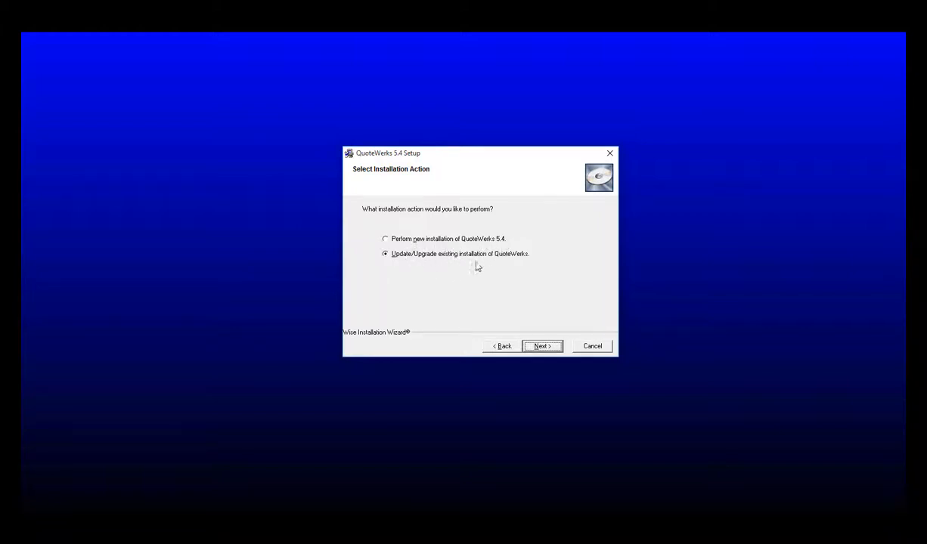
Perform a new installation of QuoteWerks 5.4 in C:\Applications\QuoteWerks, including the default templates and sample product data
{"action": "left_click", "coordinate": [449, 241]}
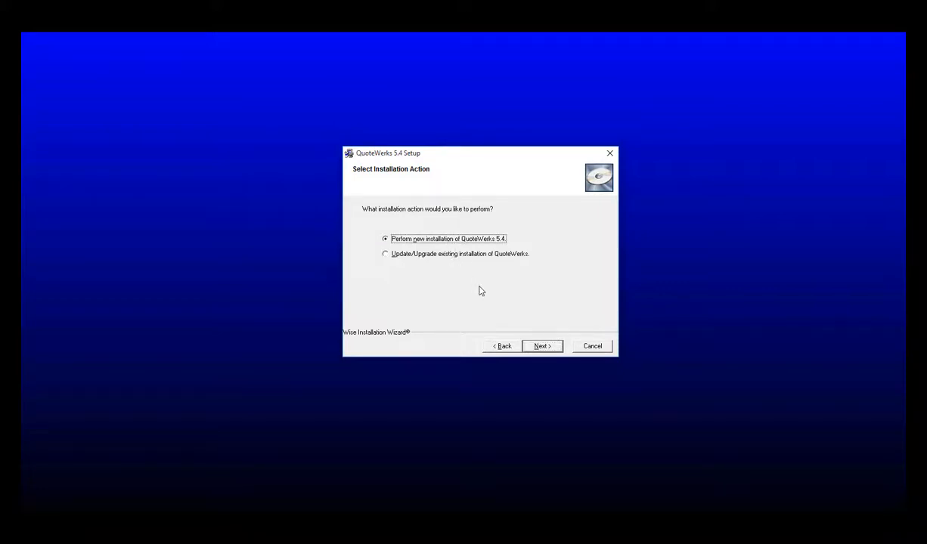
{"action": "left_click", "coordinate": [541, 346]}
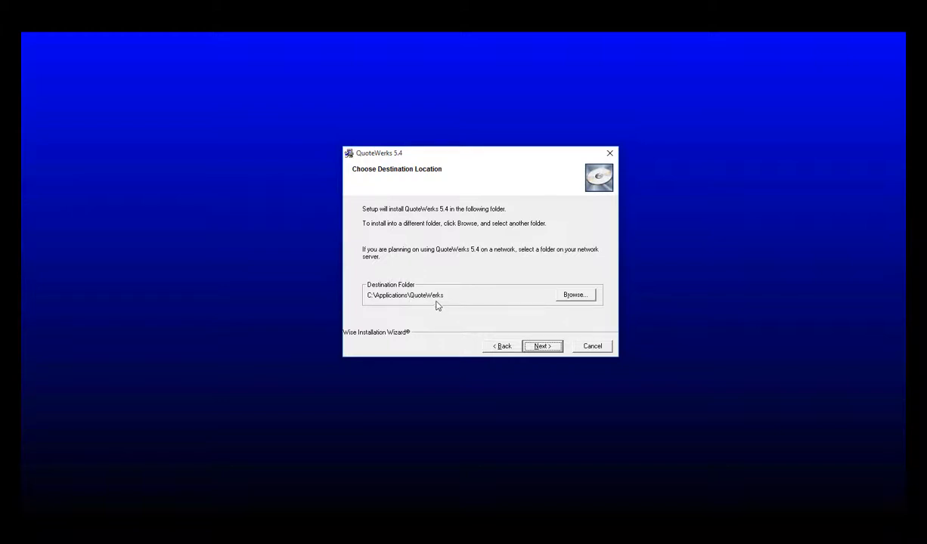
{"action": "left_click", "coordinate": [548, 347]}
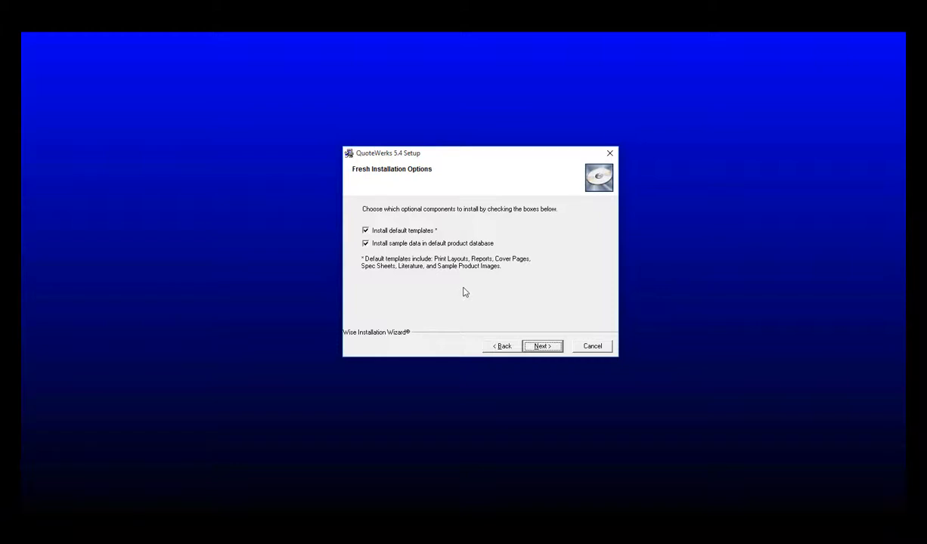
{"action": "left_click", "coordinate": [542, 346]}
{"action": "left_click", "coordinate": [542, 346]}
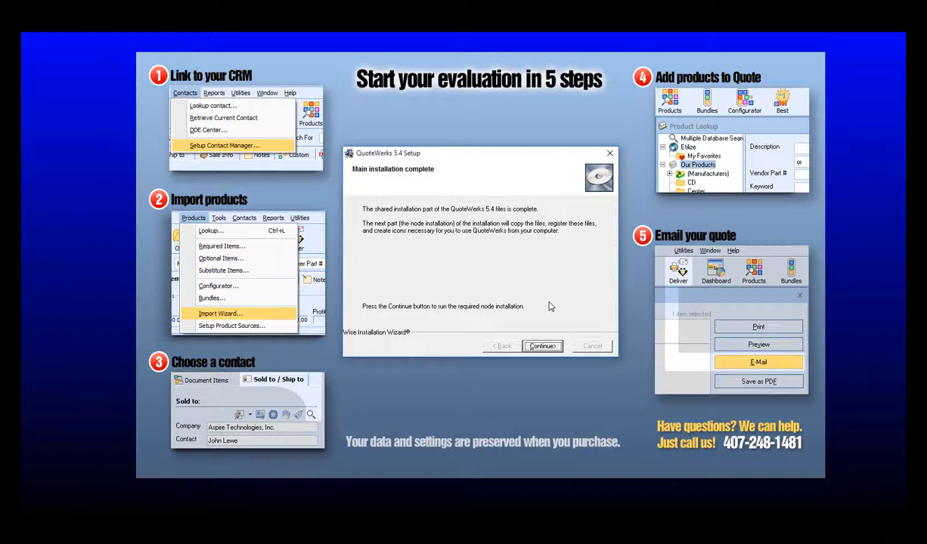
Continue to the node installation, install the database engine files and decline backups of replaced files
{"action": "left_click", "coordinate": [542, 347]}
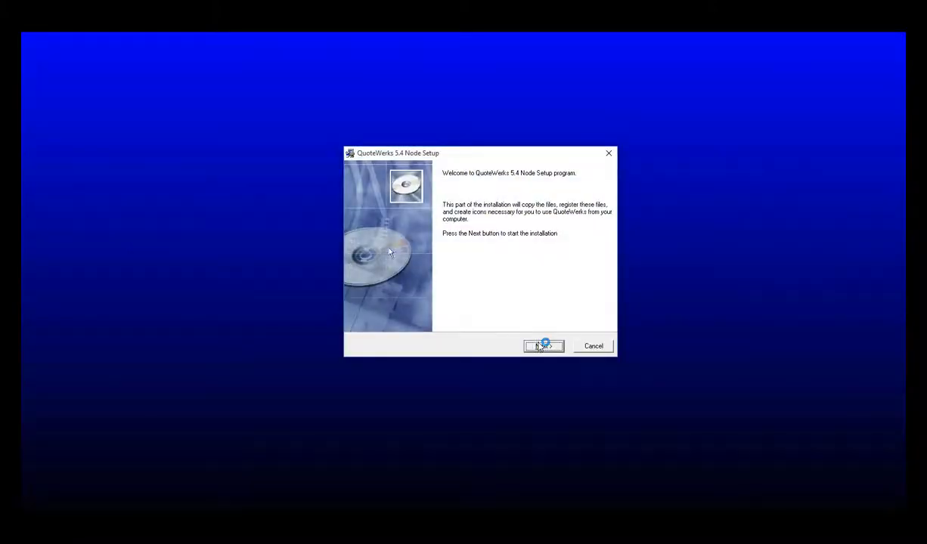
{"action": "left_click", "coordinate": [559, 348]}
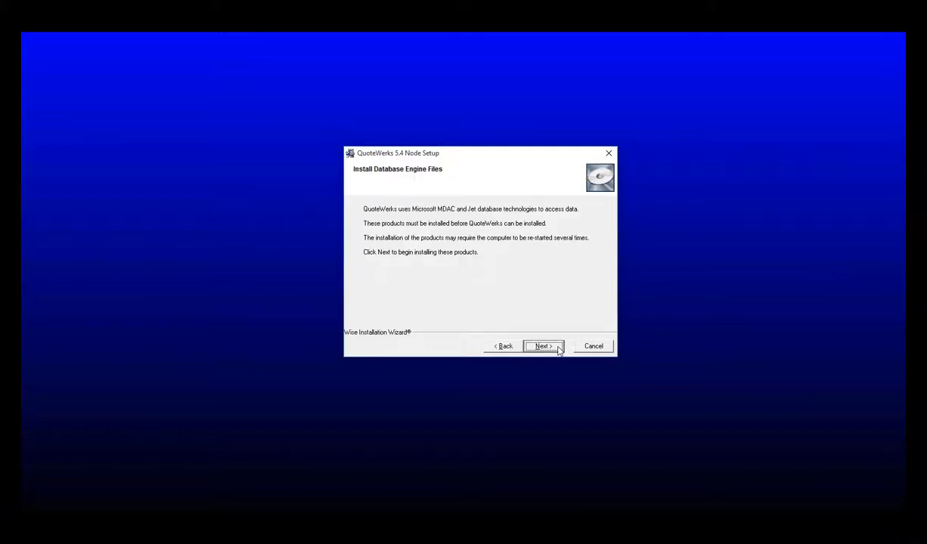
{"action": "left_click", "coordinate": [558, 348]}
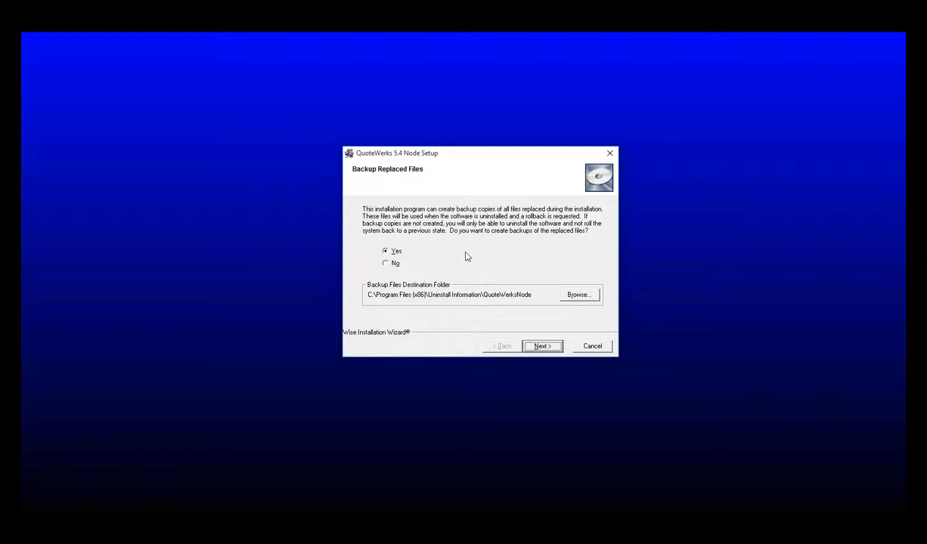
{"action": "left_click", "coordinate": [387, 263]}
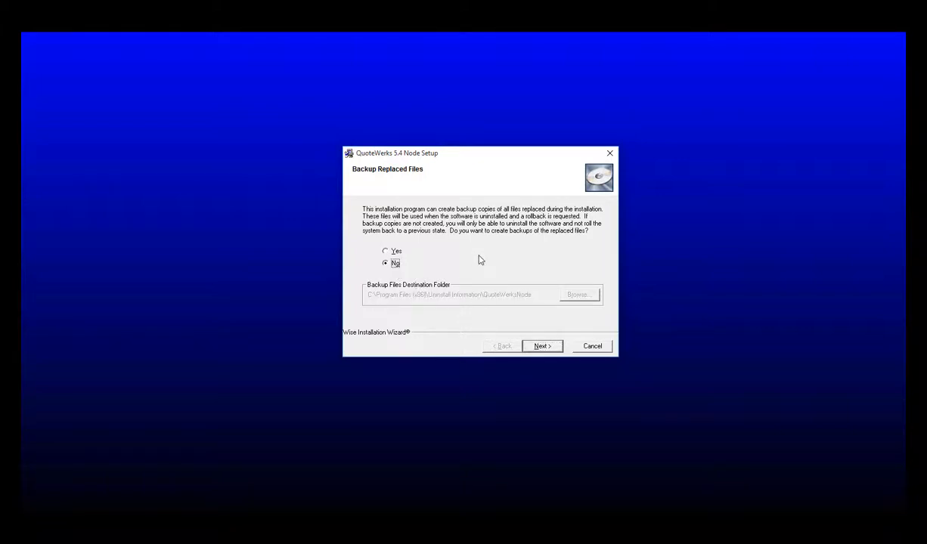
{"action": "left_click", "coordinate": [534, 343]}
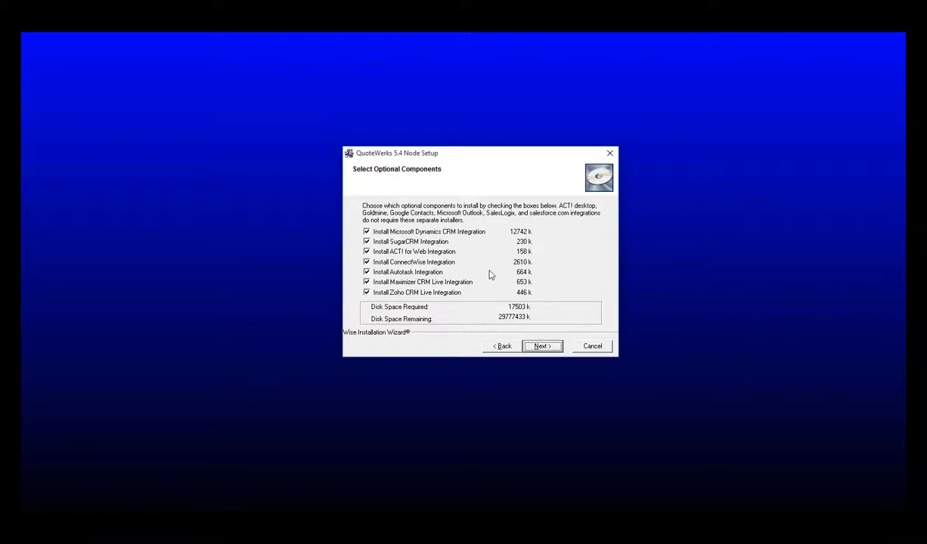
Exclude all optional CRM integrations, from Microsoft Dynamics CRM to Zoho CRM Live, from the node installation
{"action": "left_click", "coordinate": [366, 292]}
{"action": "left_click", "coordinate": [366, 282]}
{"action": "left_click", "coordinate": [367, 272]}
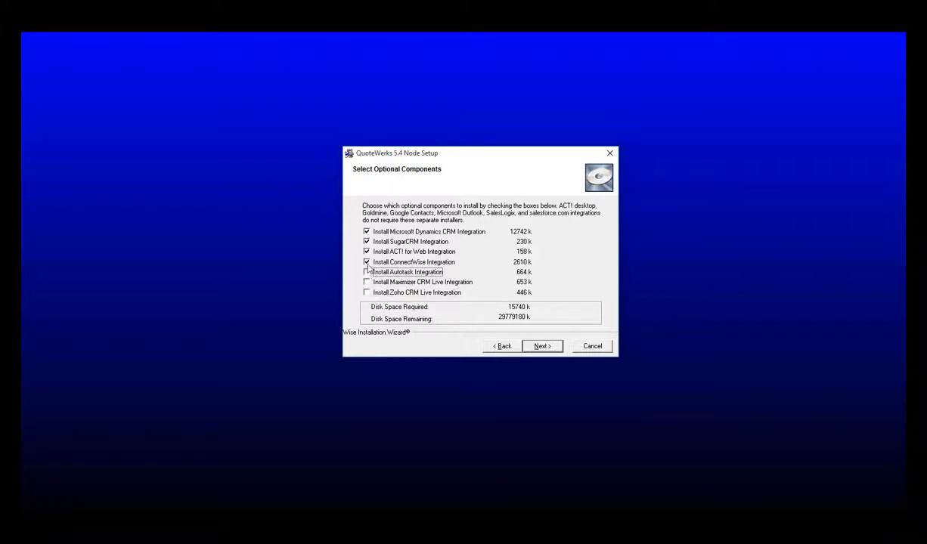
{"action": "left_click", "coordinate": [367, 262]}
{"action": "left_click", "coordinate": [367, 251]}
{"action": "left_click", "coordinate": [366, 241]}
{"action": "left_click", "coordinate": [367, 232]}
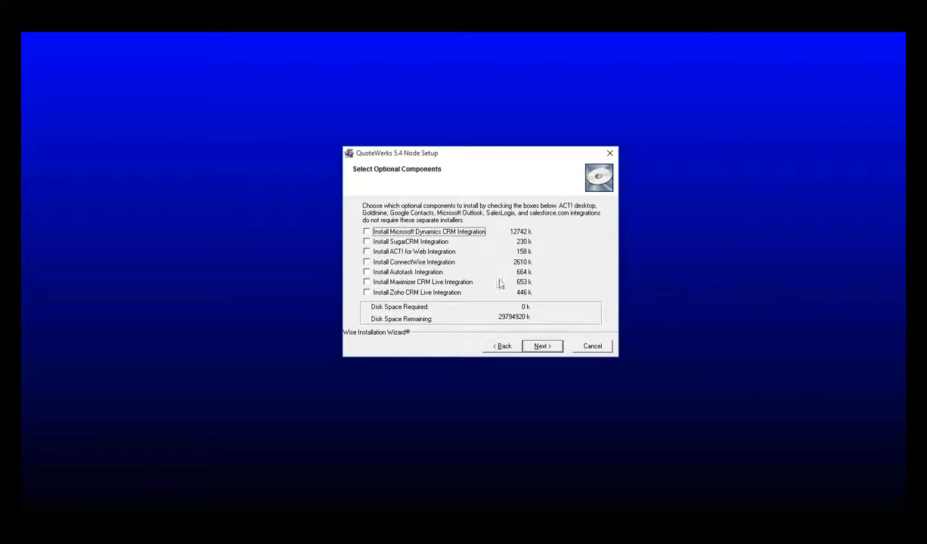
{"action": "left_click", "coordinate": [557, 350]}
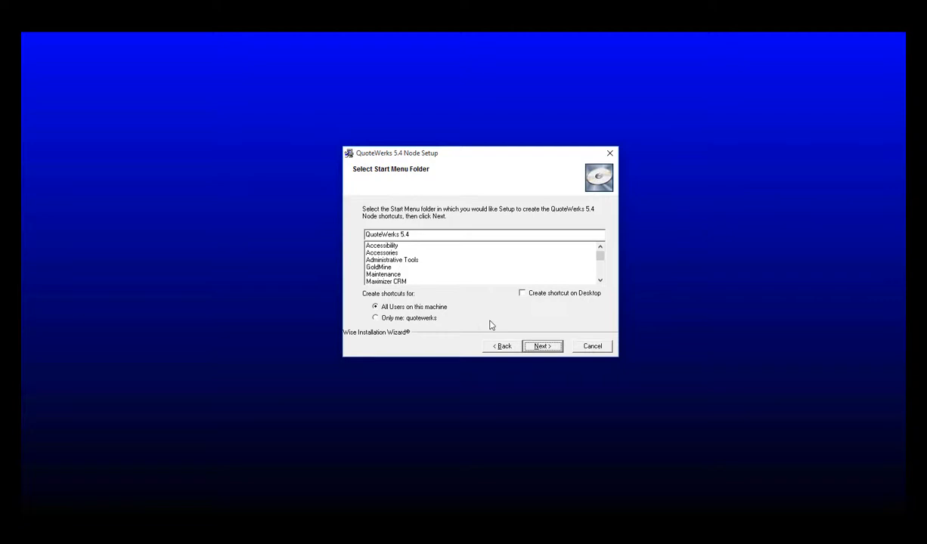
Create shortcuts for all users plus one on the desktop, and finish the node installation
{"action": "left_click", "coordinate": [522, 295]}
{"action": "left_click", "coordinate": [554, 349]}
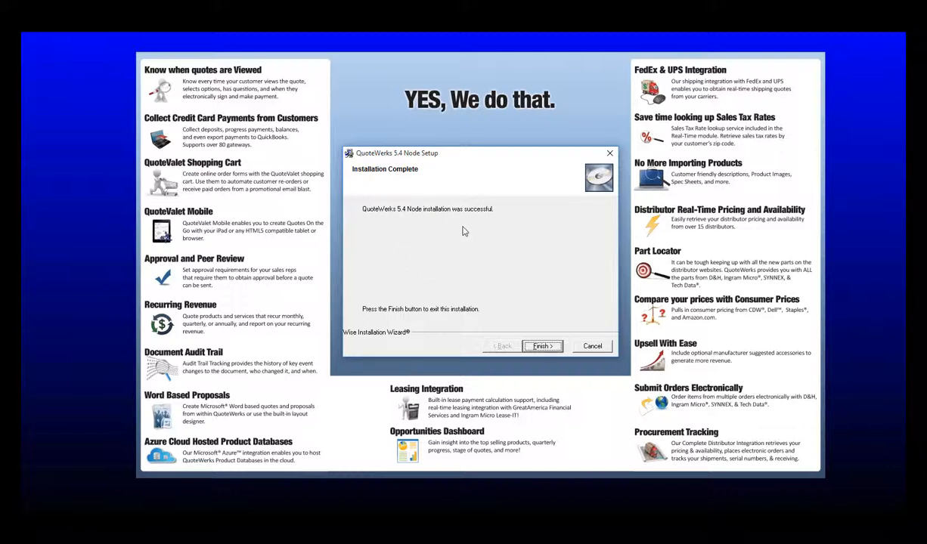
{"action": "left_click", "coordinate": [541, 346]}
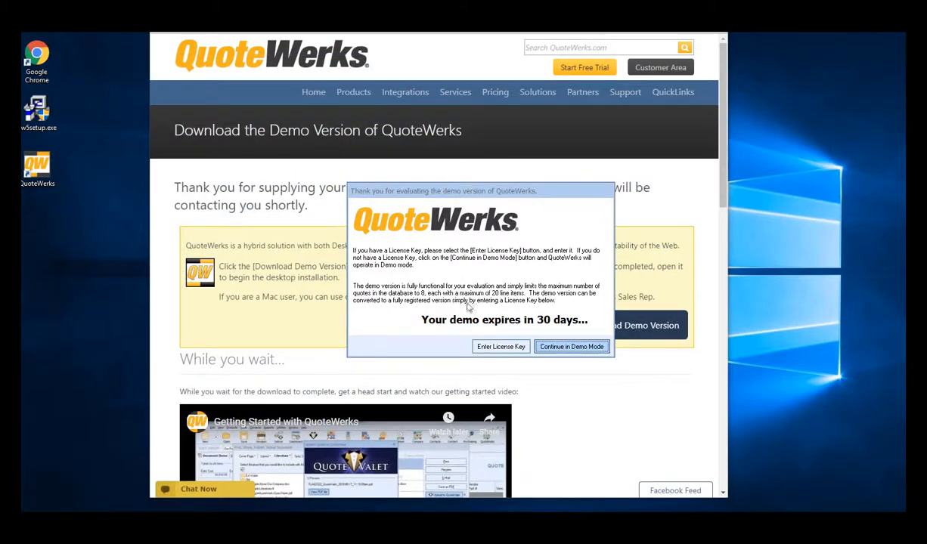
Continue in demo mode and accept United States, USD and an 8.00% sales tax in the Setup Wizard
{"action": "left_click", "coordinate": [561, 347]}
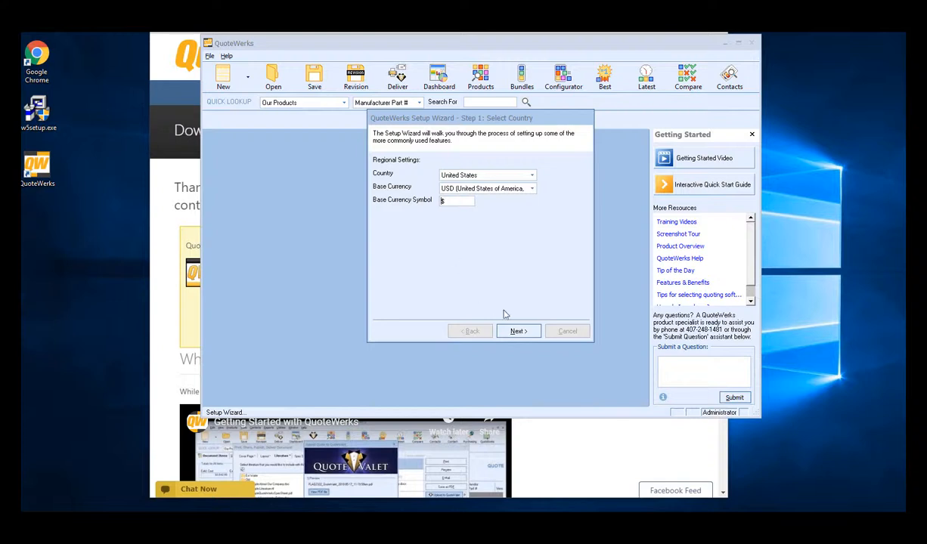
{"action": "left_click", "coordinate": [520, 331]}
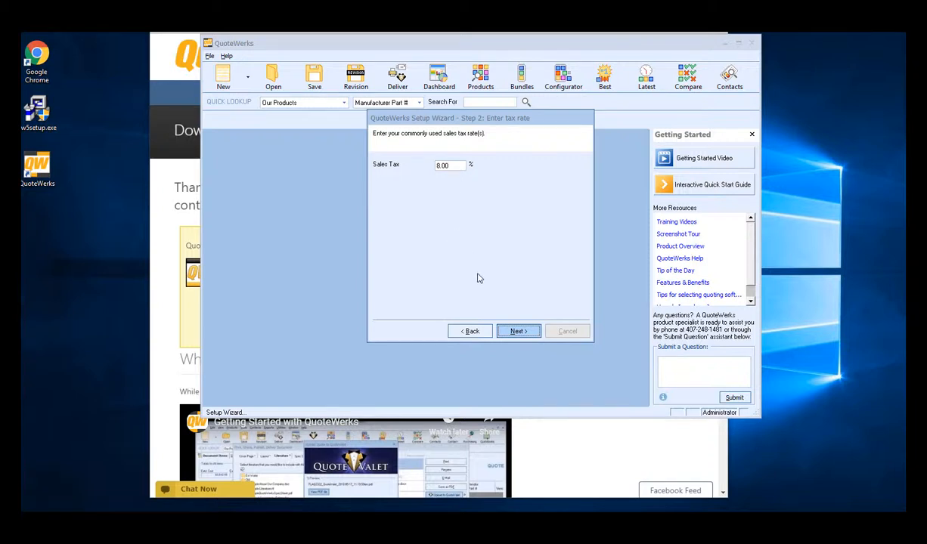
{"action": "left_click", "coordinate": [518, 331]}
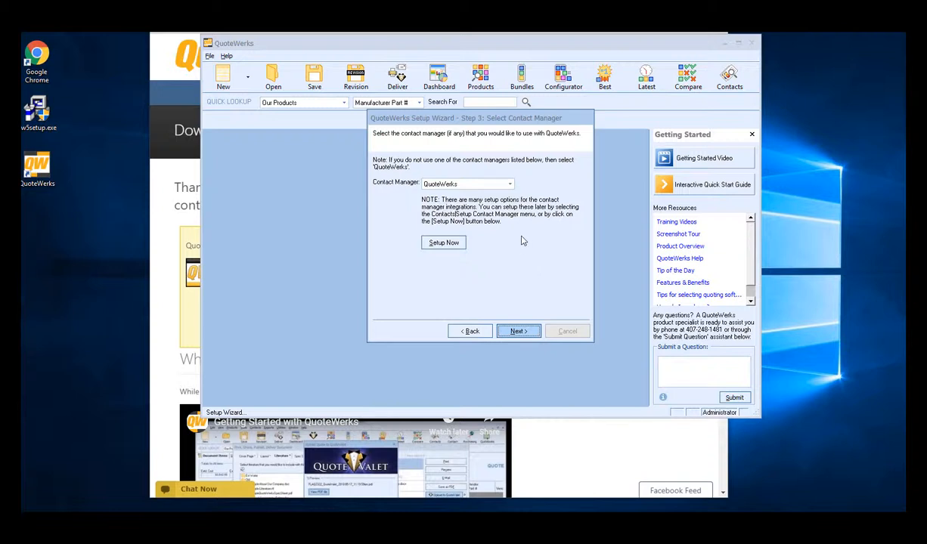
Choose QuoteWerks as the contact manager and proceed to the accounting integration
{"action": "left_click", "coordinate": [491, 184]}
{"action": "mouse_move", "coordinate": [514, 224]}
{"action": "left_mouse_down"}
{"action": "mouse_move", "coordinate": [511, 205]}
{"action": "mouse_move", "coordinate": [513, 233]}
{"action": "left_mouse_up"}
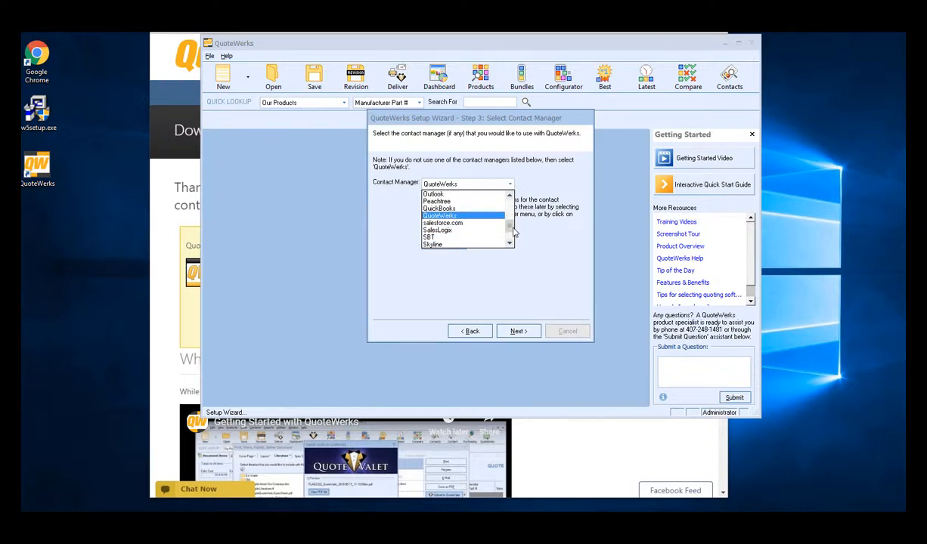
{"action": "left_click", "coordinate": [450, 217]}
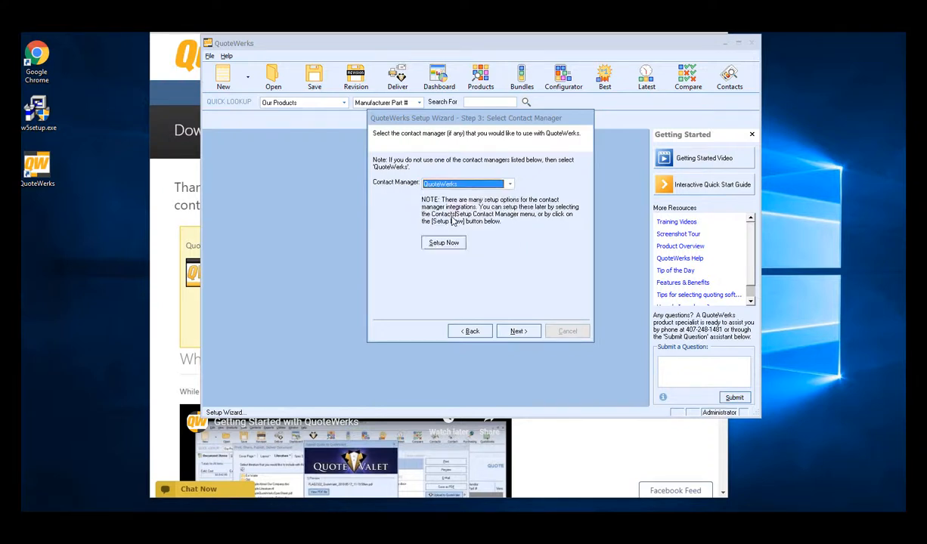
{"action": "left_click", "coordinate": [519, 331]}
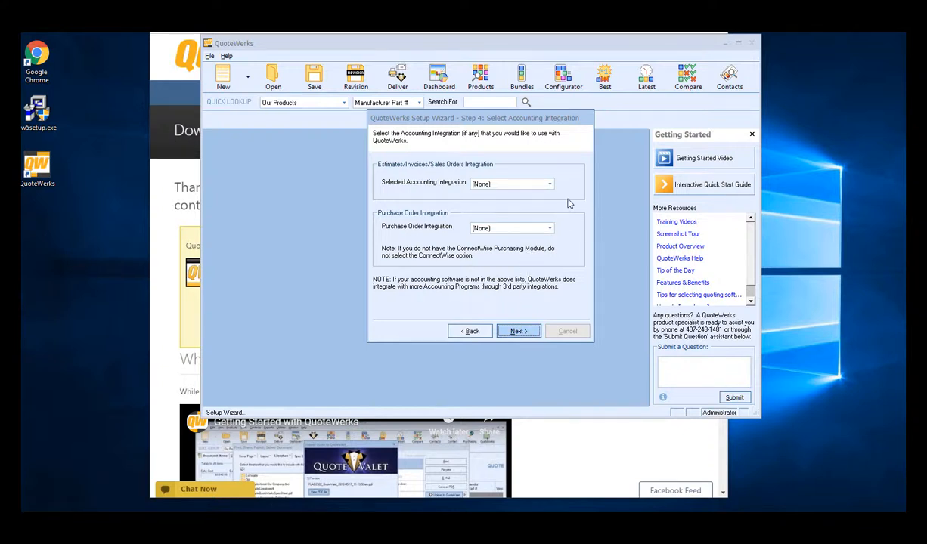
Set both the accounting integration and the purchase order integration to (None) and continue
{"action": "left_click", "coordinate": [533, 184]}
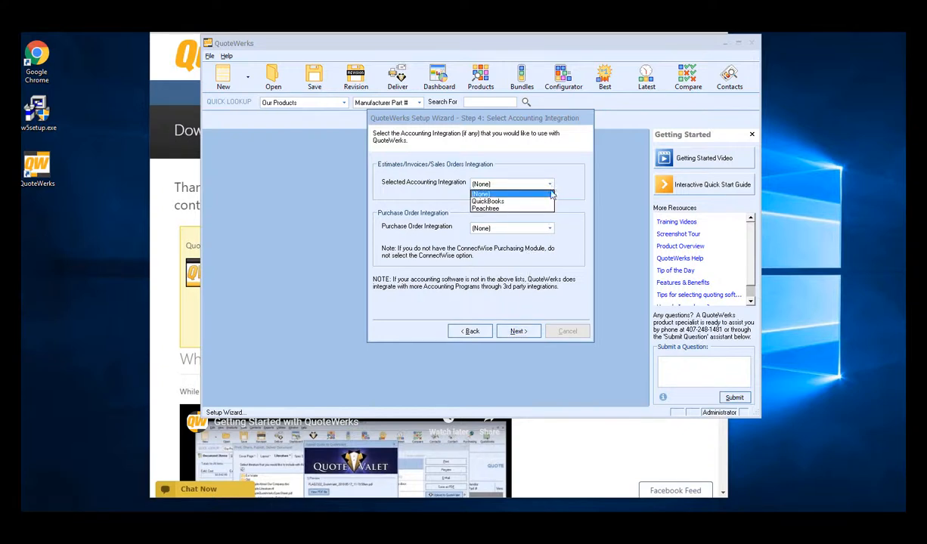
{"action": "left_click", "coordinate": [549, 196]}
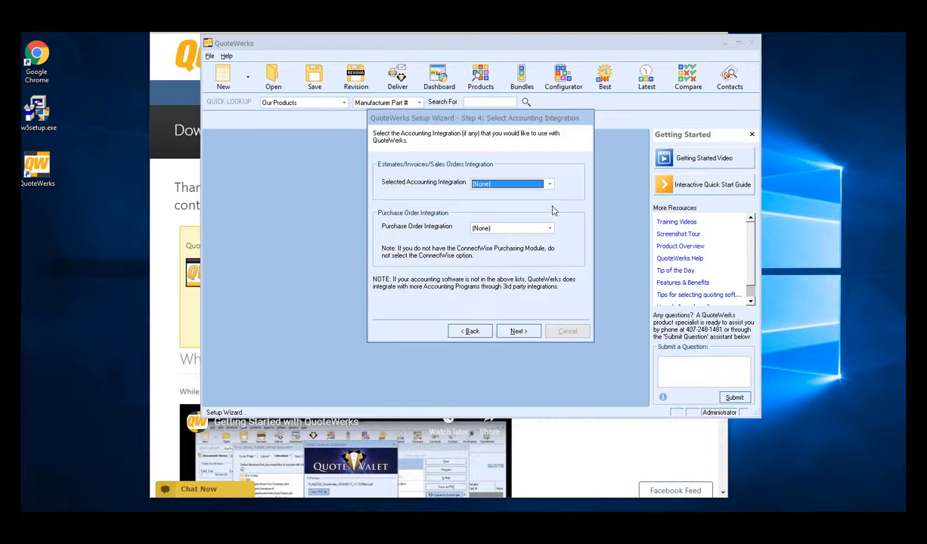
{"action": "left_click", "coordinate": [551, 228]}
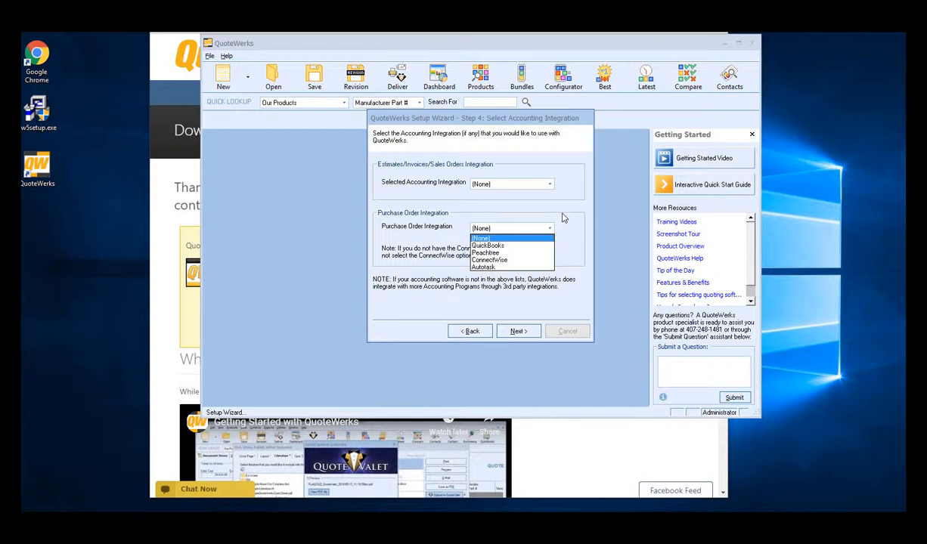
{"action": "left_click", "coordinate": [560, 216]}
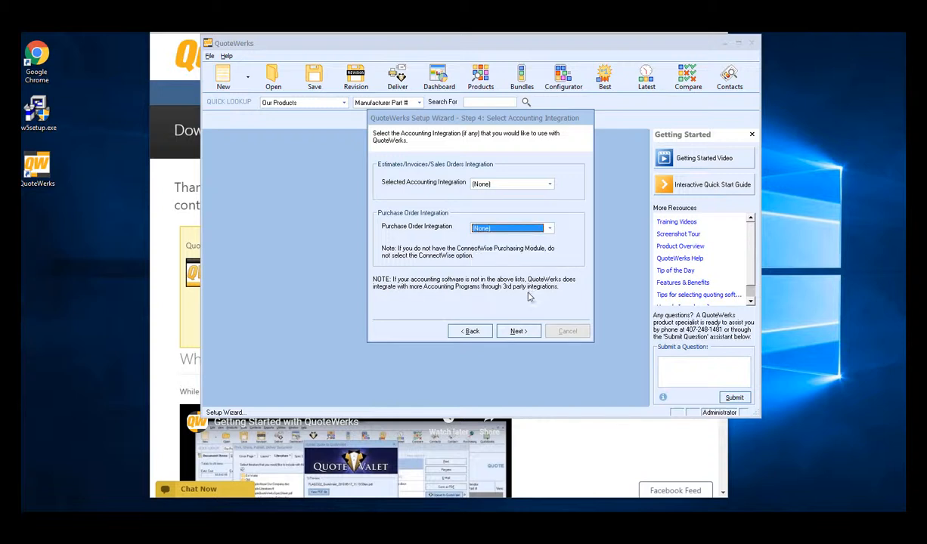
{"action": "left_click", "coordinate": [518, 333]}
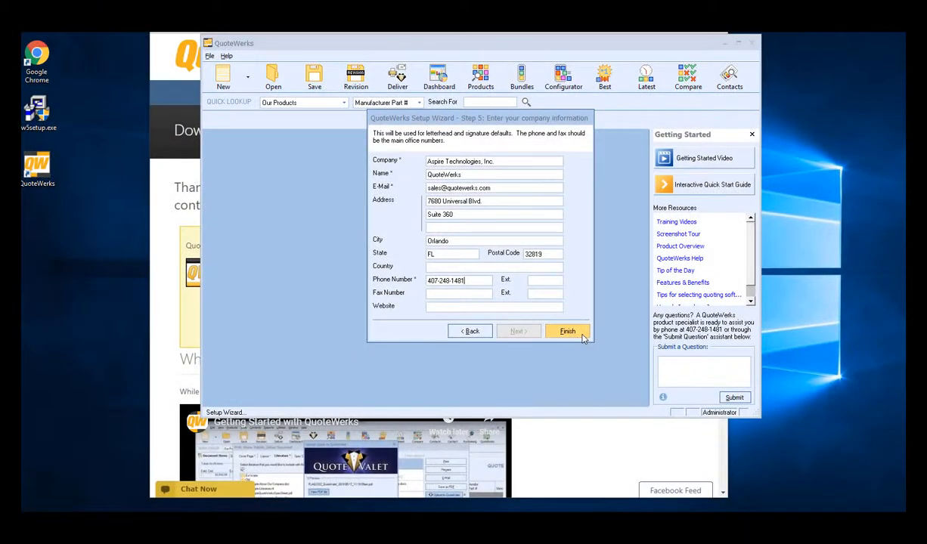
Finish the Setup Wizard with the company information filled in, and enlarge the QuoteWerks window
{"action": "left_click", "coordinate": [581, 335]}
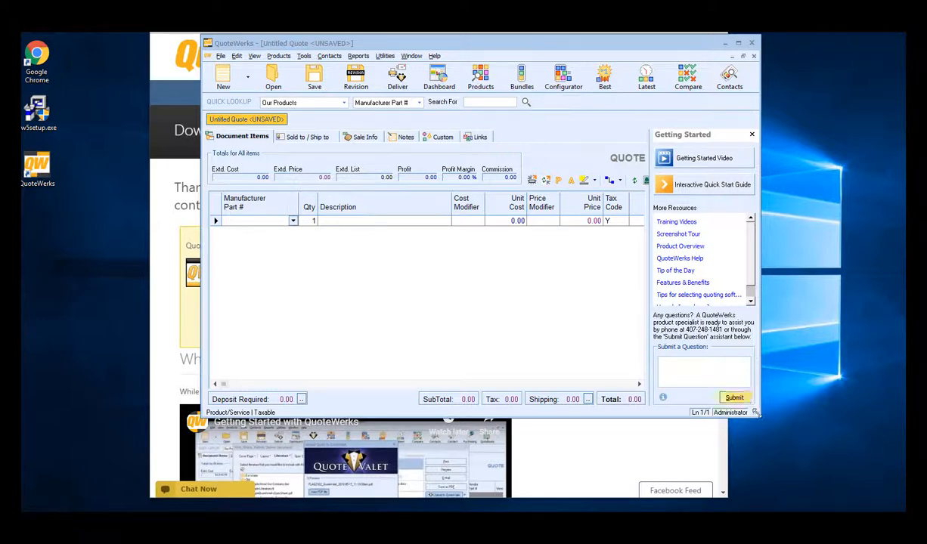
{"action": "left_click_drag", "start_coordinate": [757, 415], "coordinate": [877, 436]}
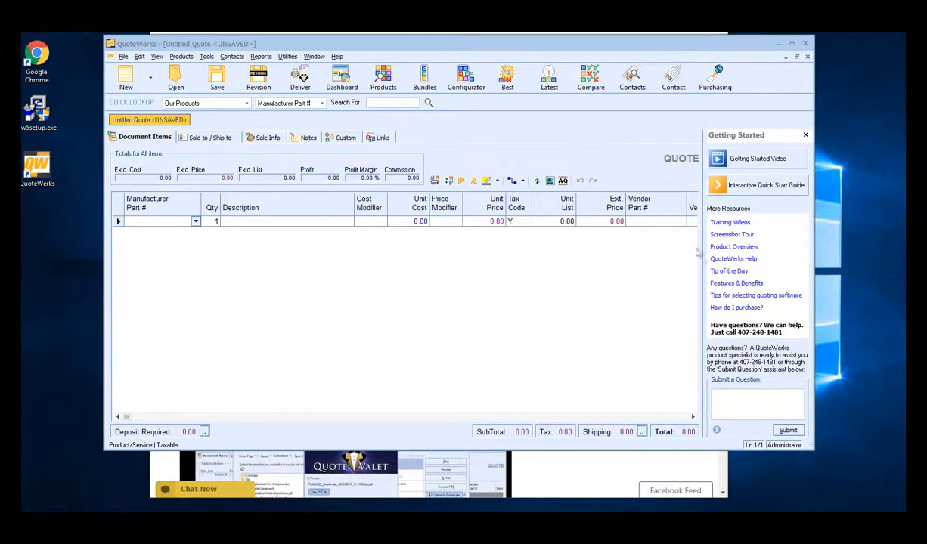